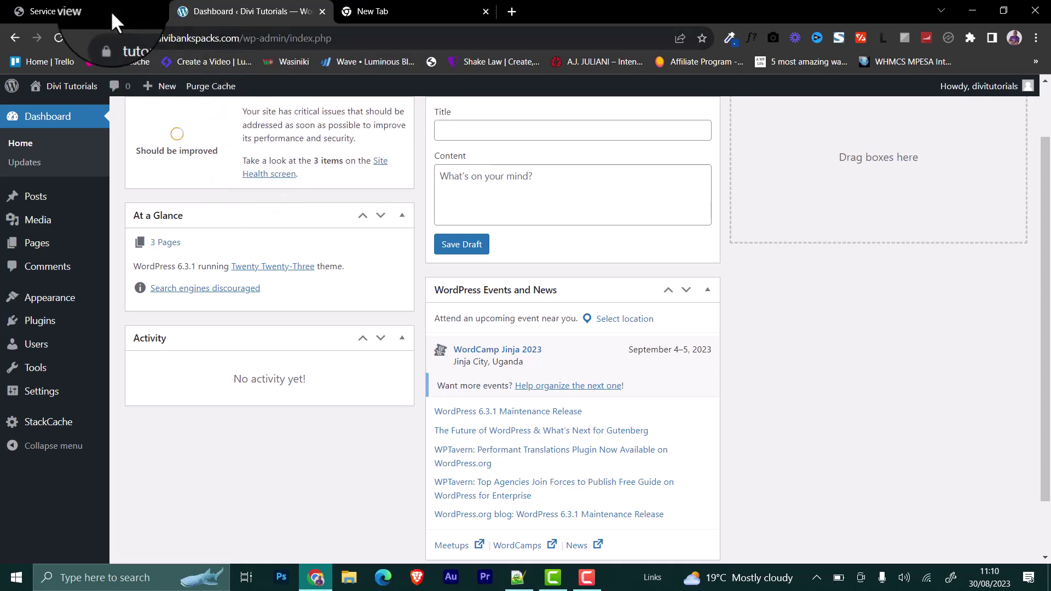
Glance at the StackCP service overview, then return to the WordPress dashboard
click(78, 6)
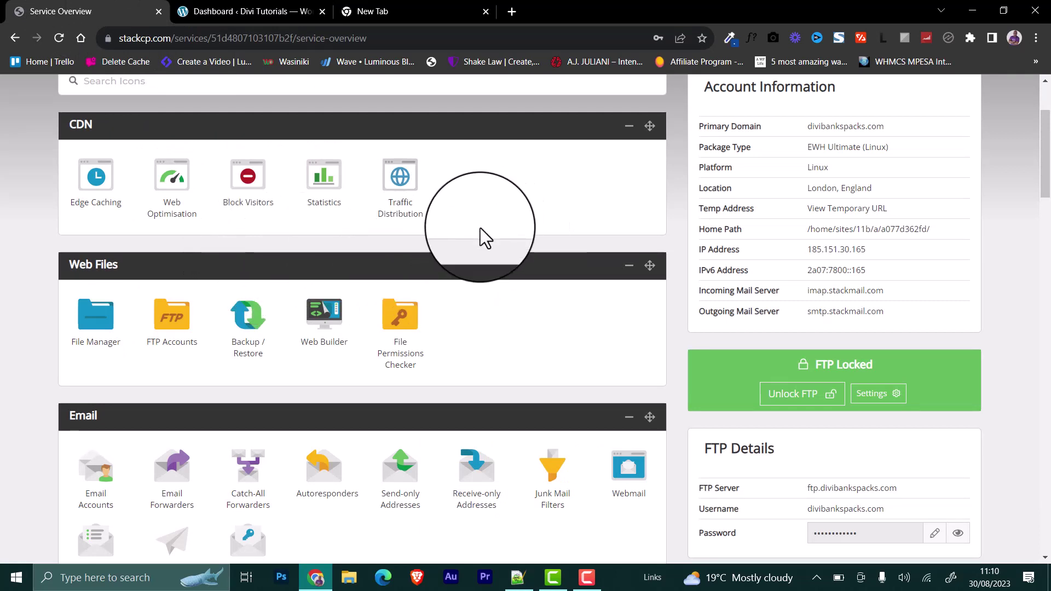
click(269, 8)
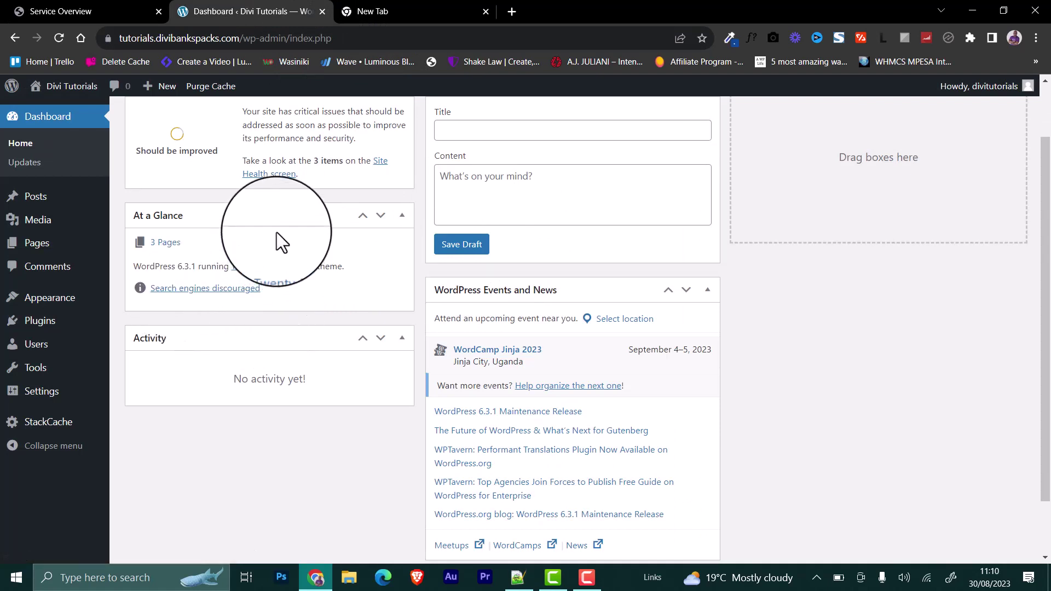
scroll(342, 248, up, 1)
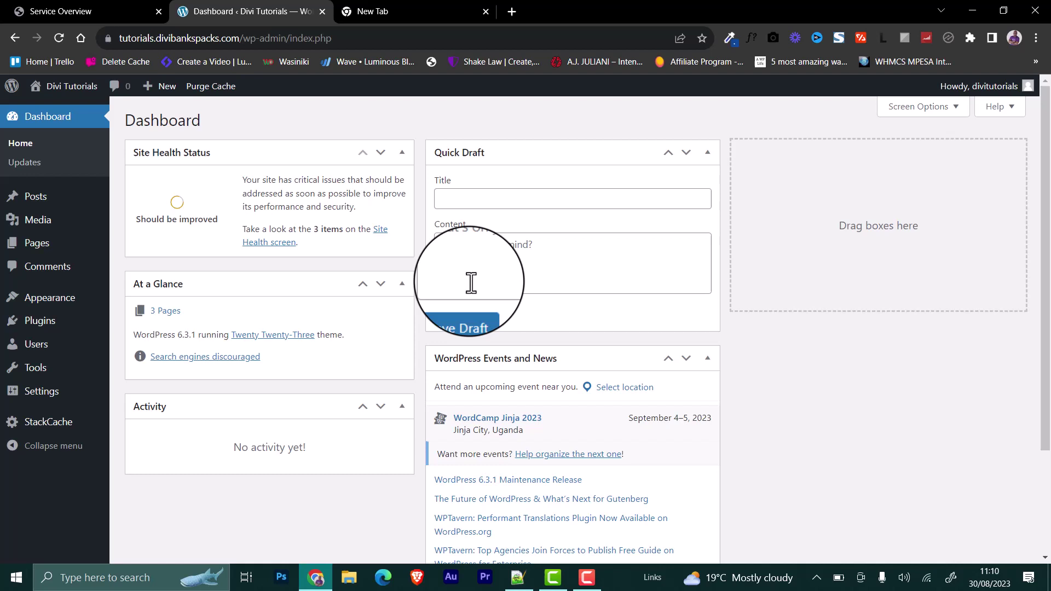
Copy the define( 'WP_AUTO_UPDATE_CORE', false ); line from Notepad++ and minimize the editor
click(531, 578)
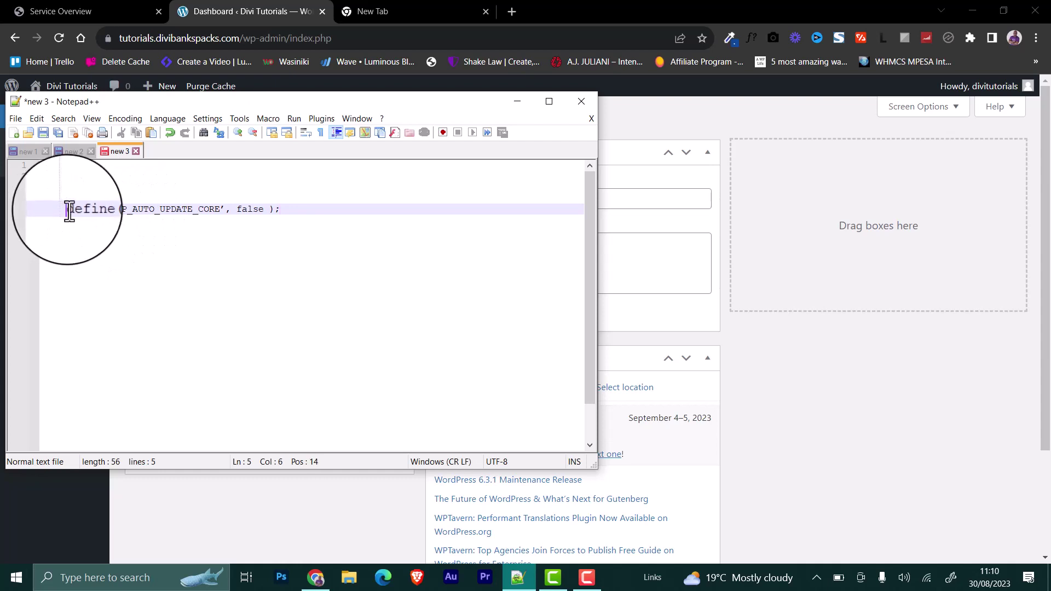
drag(63, 213, 296, 214)
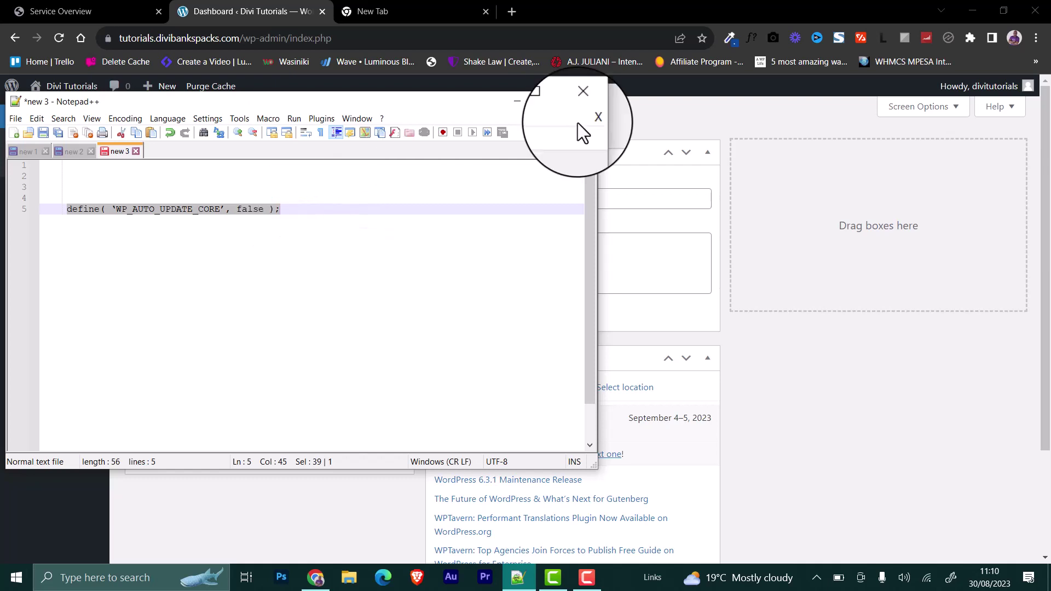
click(517, 101)
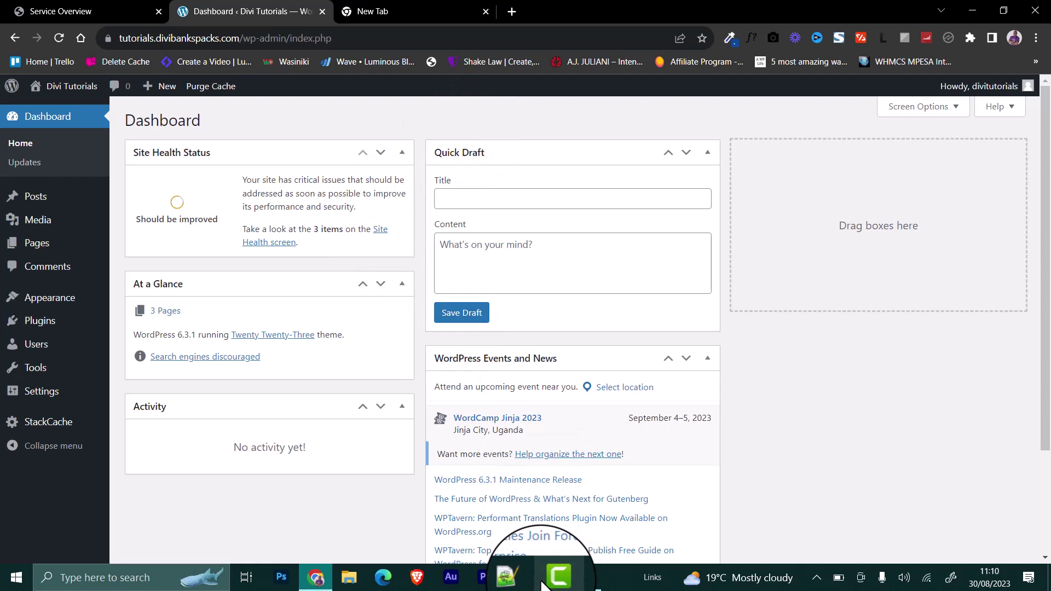
click(518, 578)
drag(287, 221, 66, 212)
right_click(91, 208)
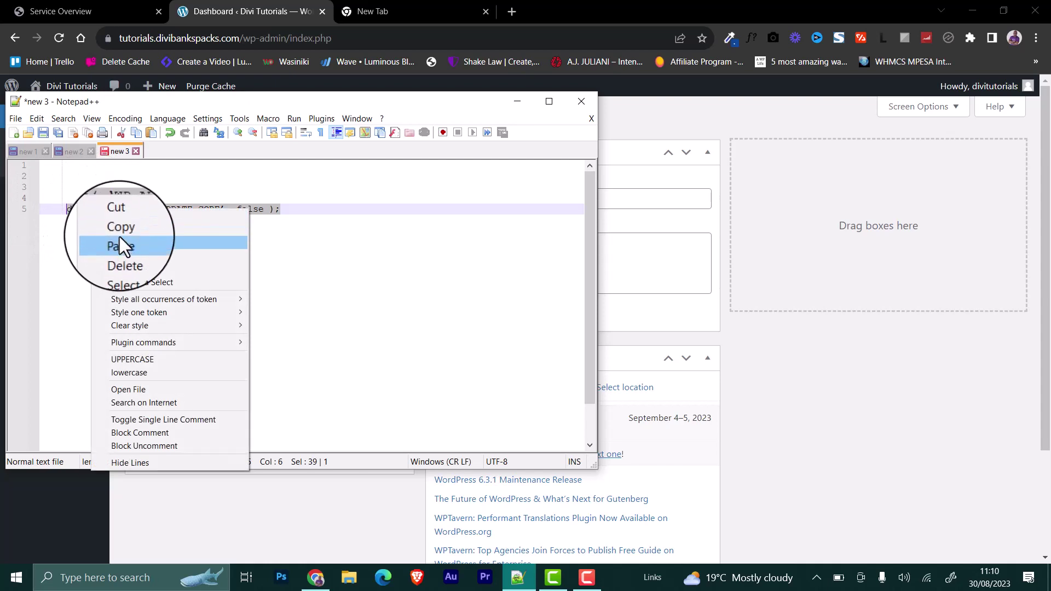
click(119, 234)
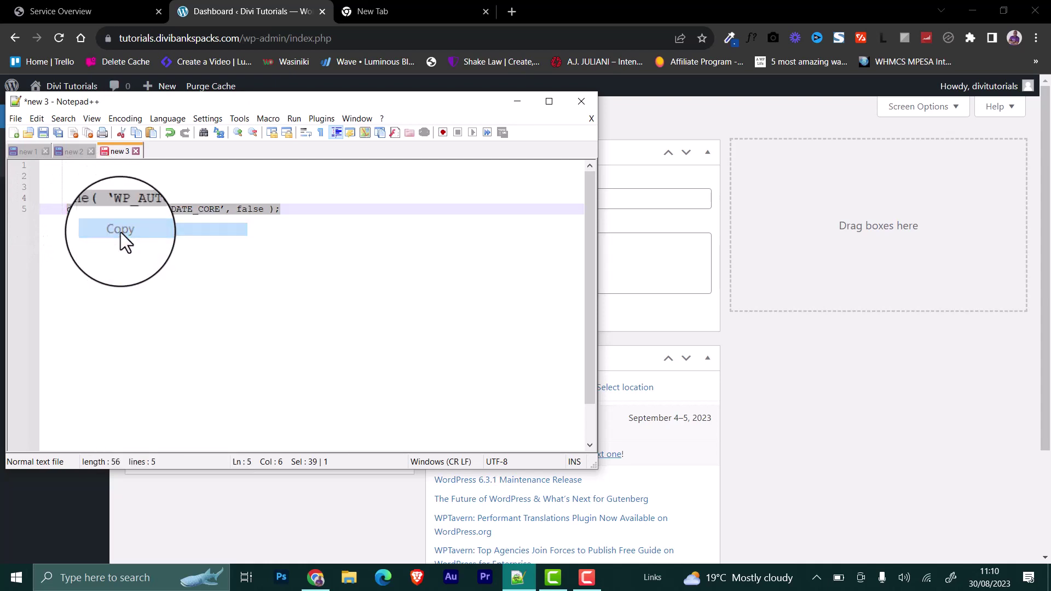
click(517, 101)
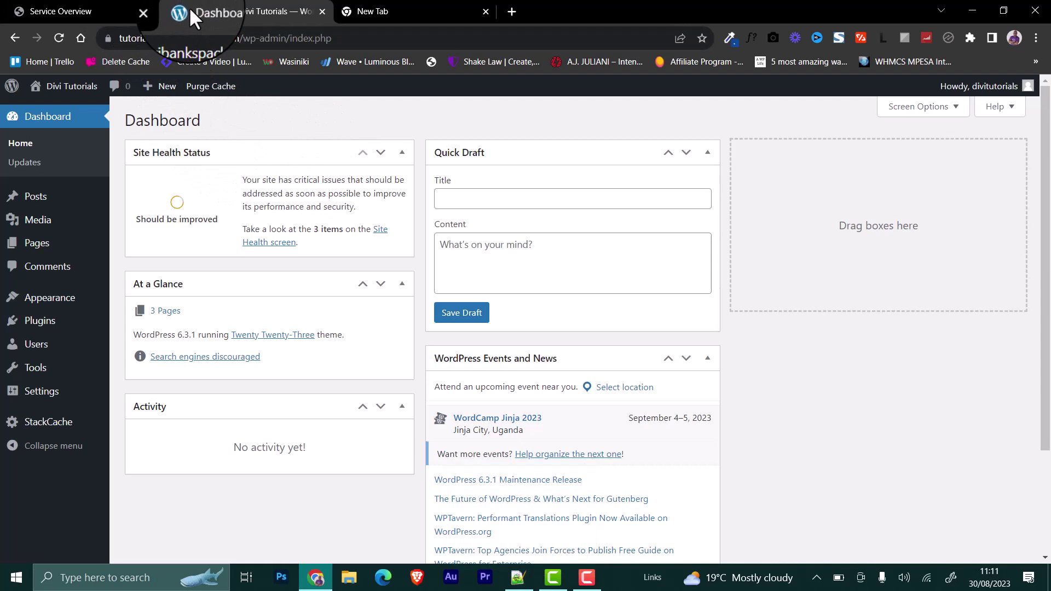
Go to the StackCP Service Overview and open File Manager under Web Files
click(79, 7)
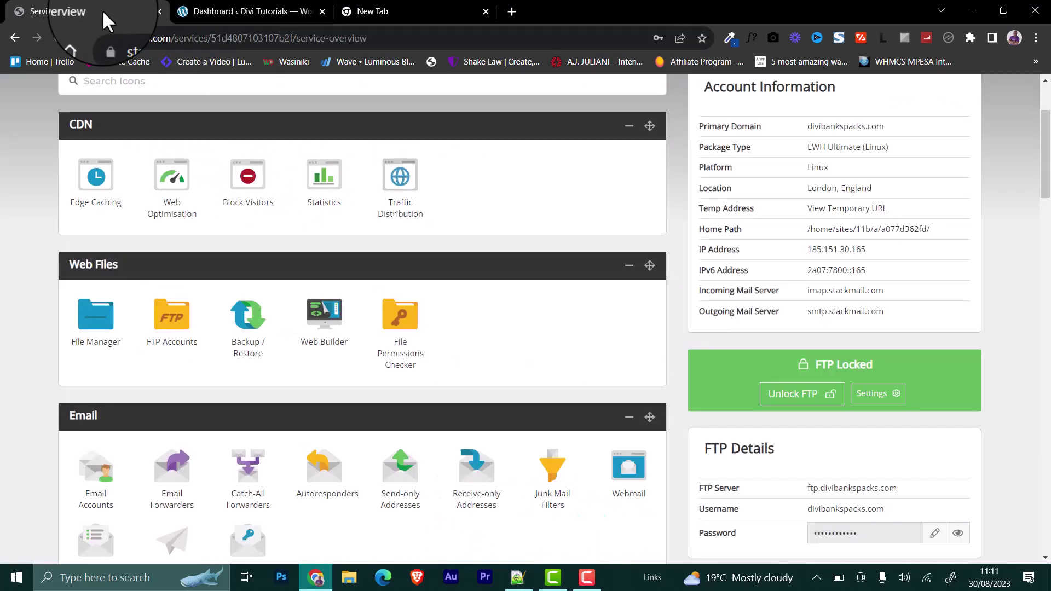
click(103, 314)
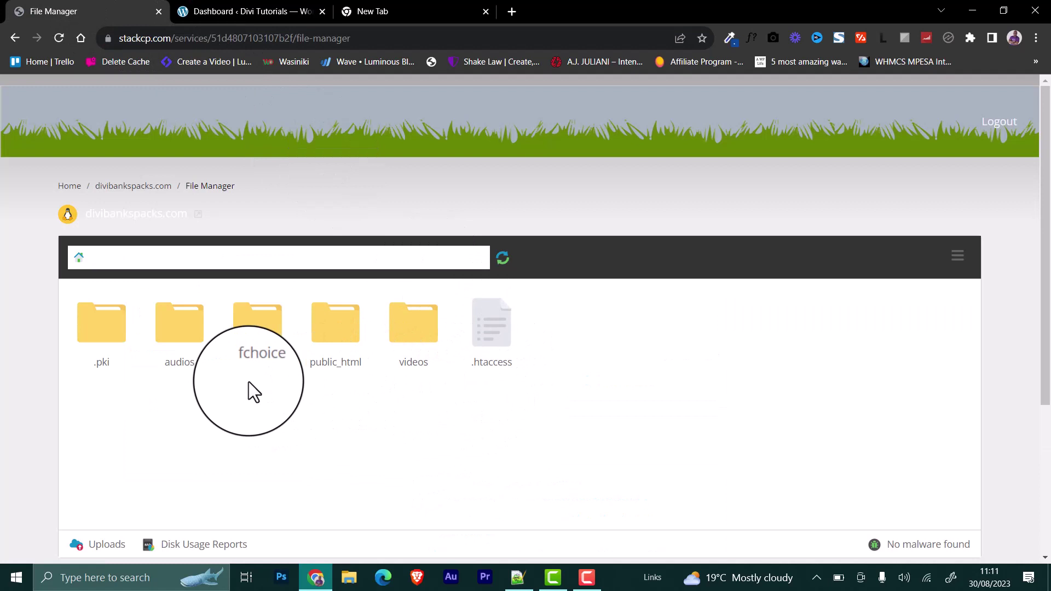
Open public_html, then tutorials, to list the WordPress files including wp-config.php
double_click(337, 327)
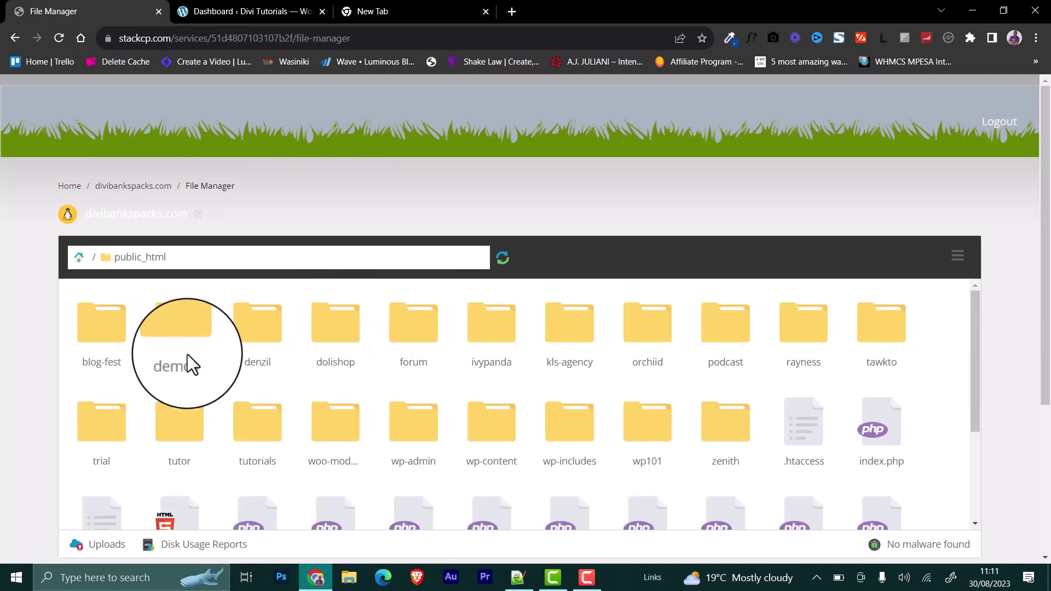
double_click(263, 425)
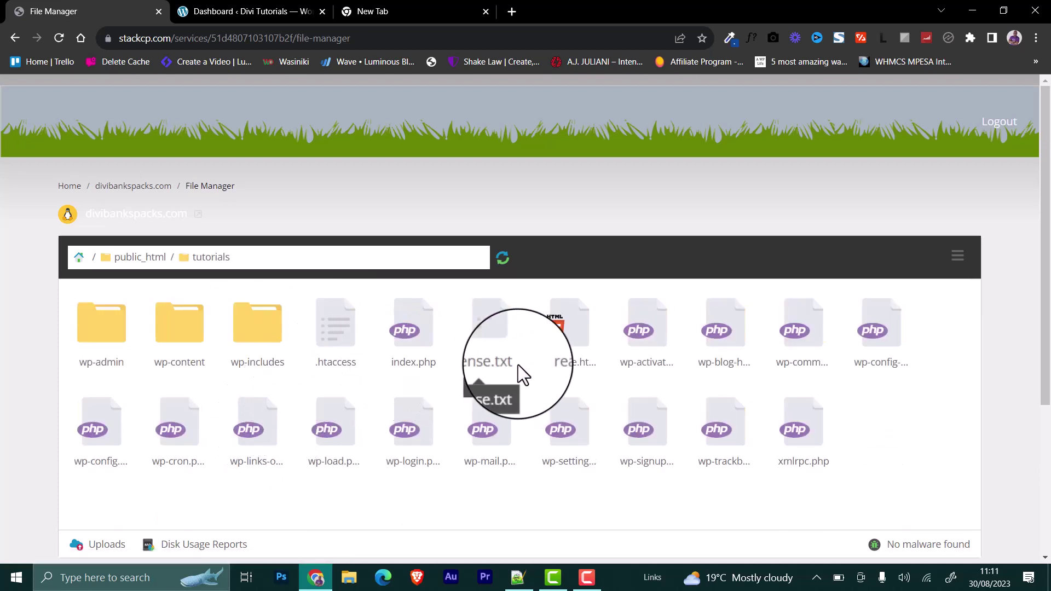
scroll(564, 285, down, 2)
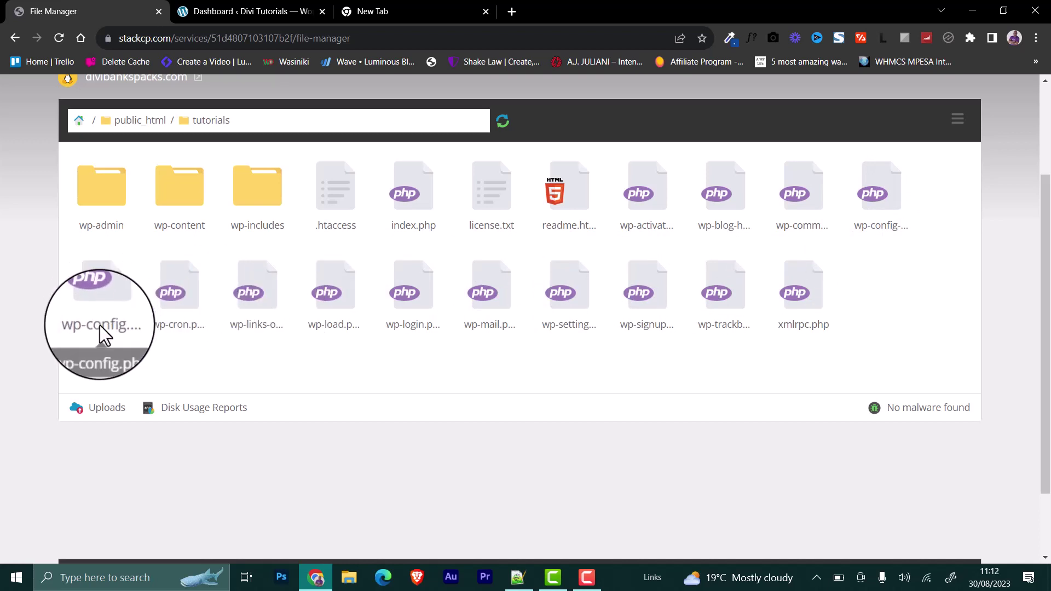
Open wp-config.php in the editor and place the cursor on empty line 80 above 'stop editing'
double_click(104, 272)
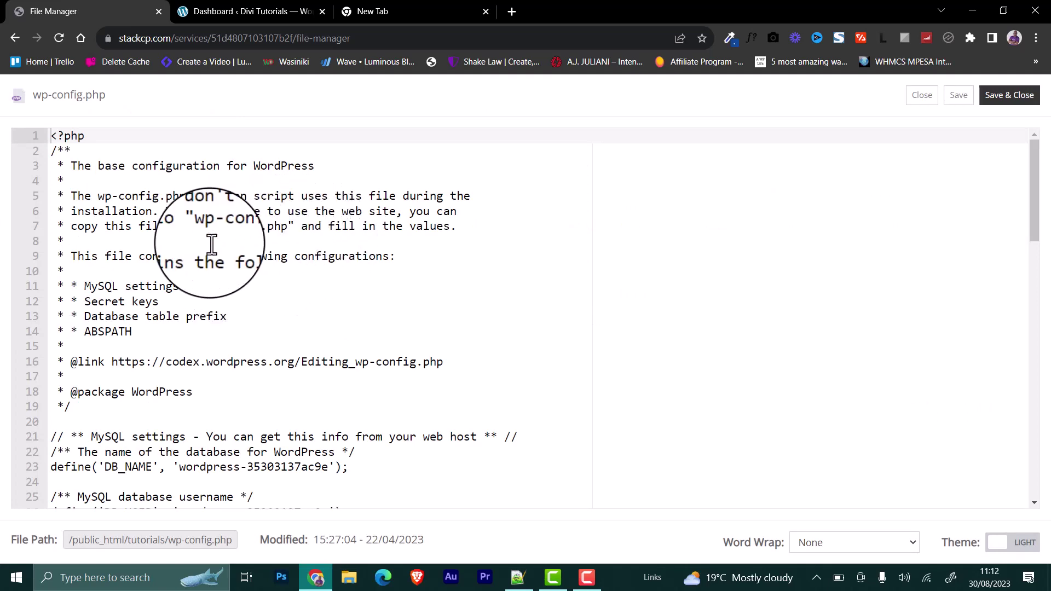
scroll(215, 243, down, 2)
scroll(215, 243, down, 15)
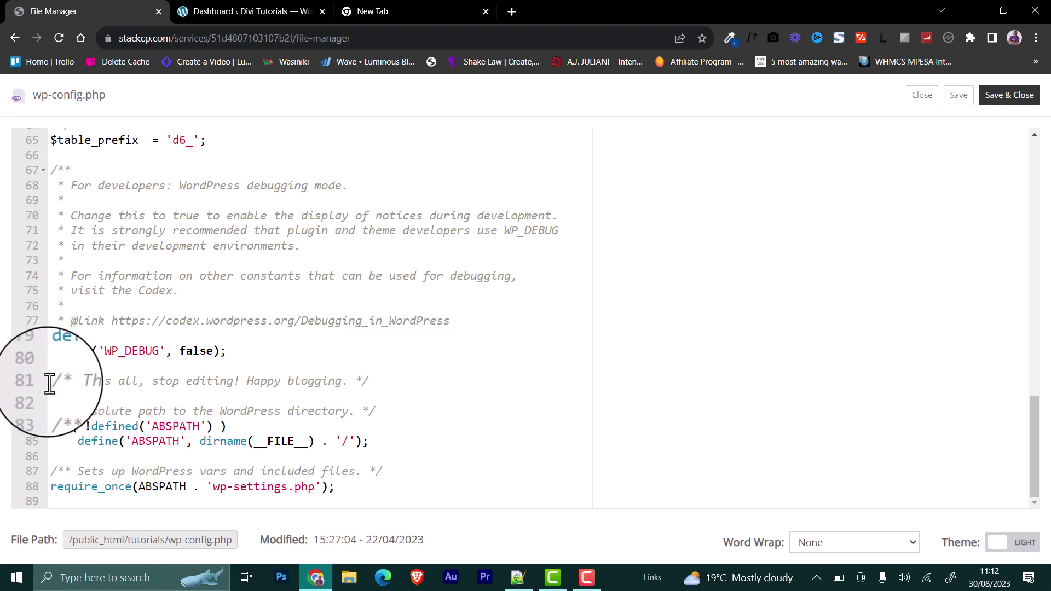
drag(54, 383, 372, 392)
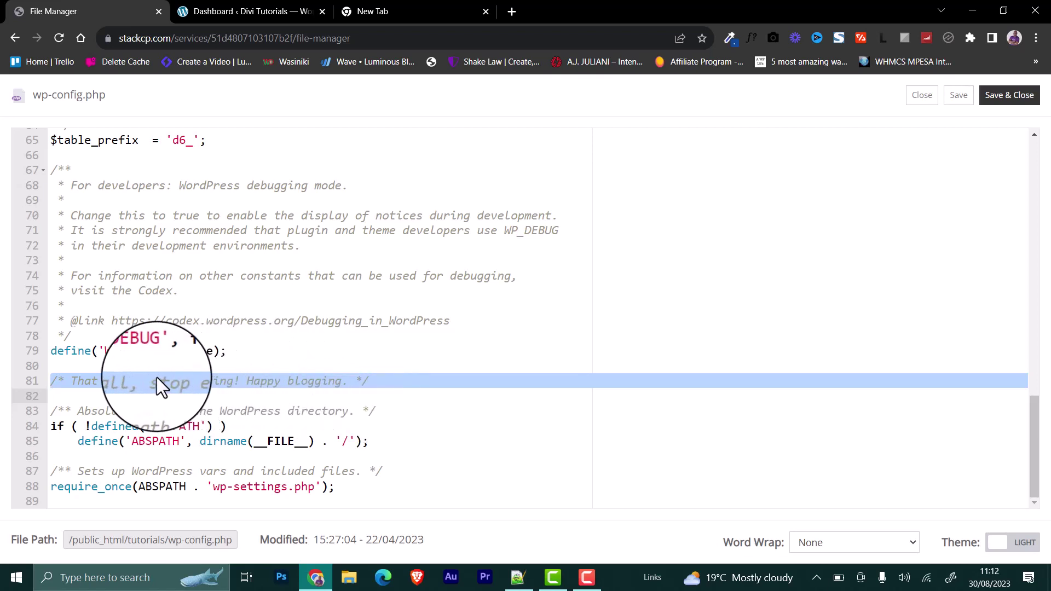
click(164, 366)
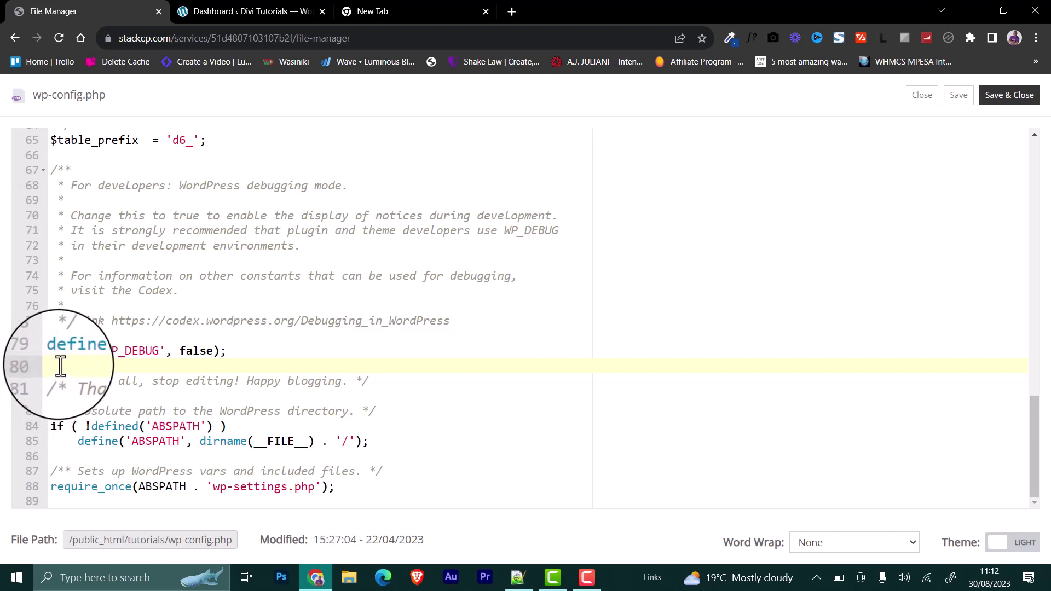
Paste define( 'WP_AUTO_UPDATE_CORE', false ); above the 'stop editing' comment and Save & Close wp-config.php
key(Return)
key(Up)
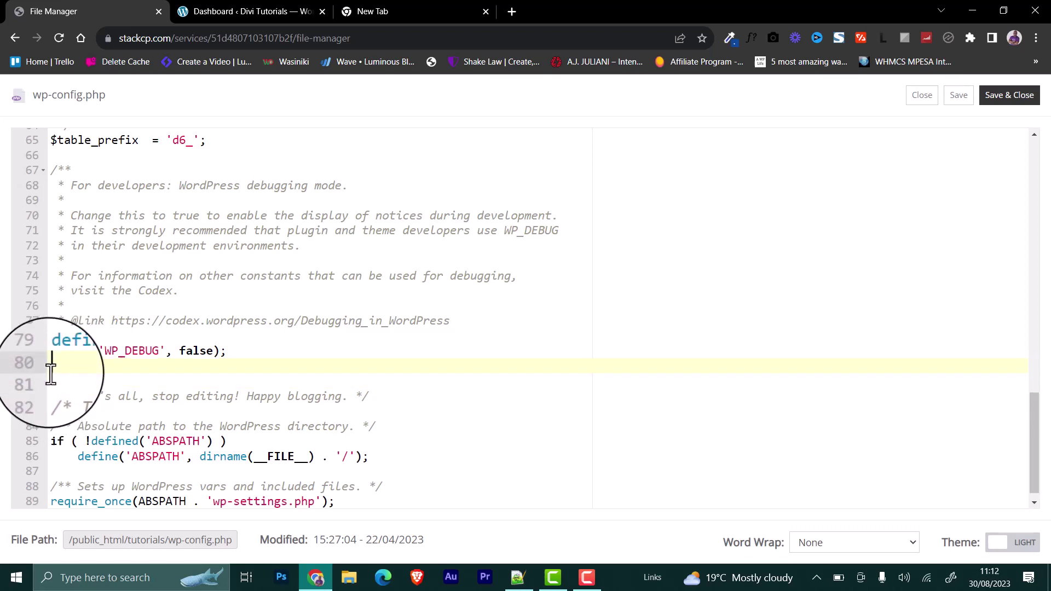
key(Return)
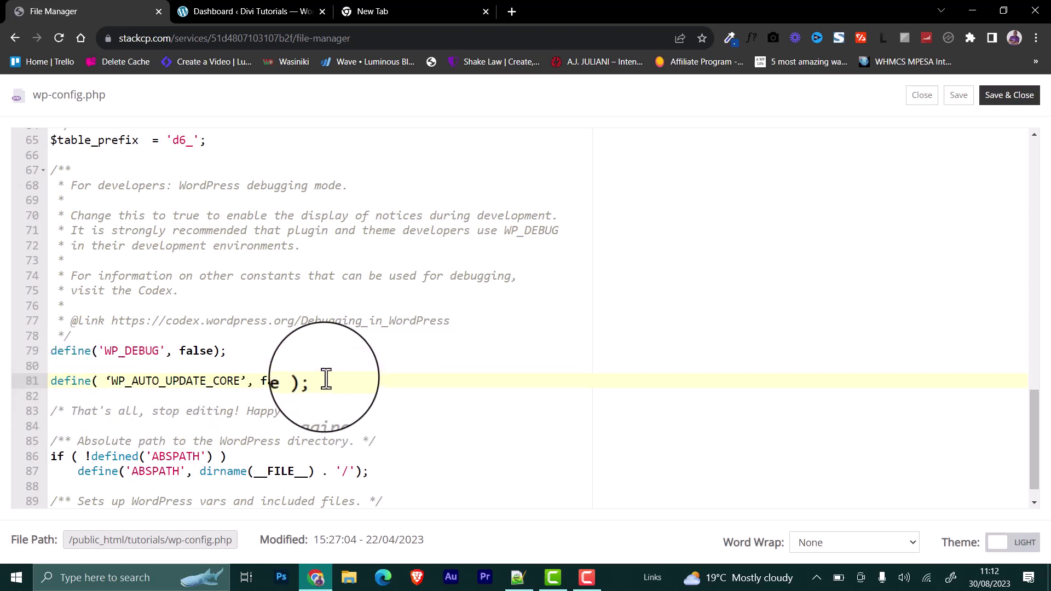
drag(324, 378, 54, 380)
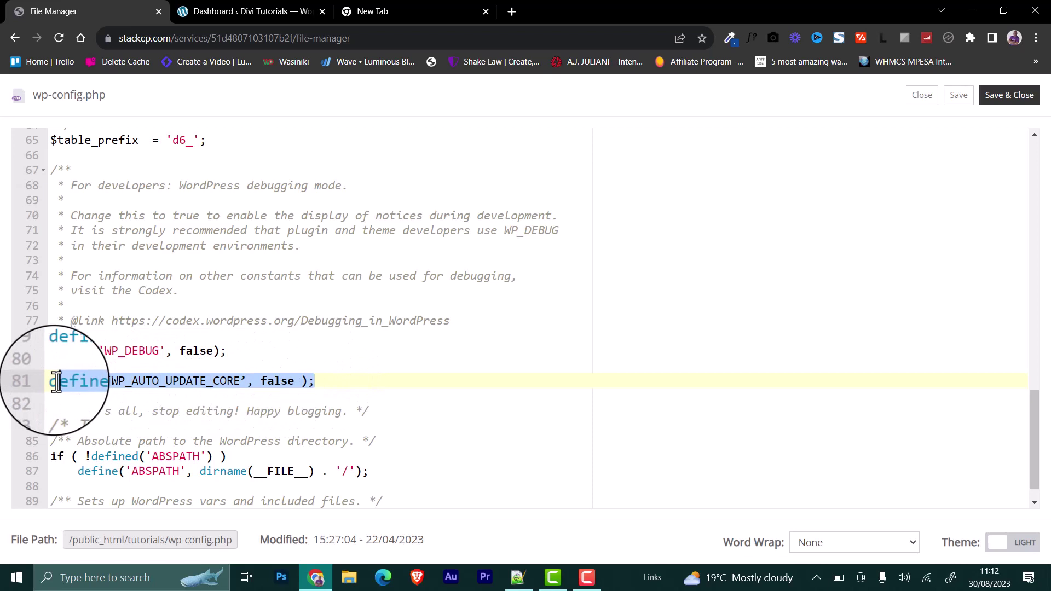
click(308, 381)
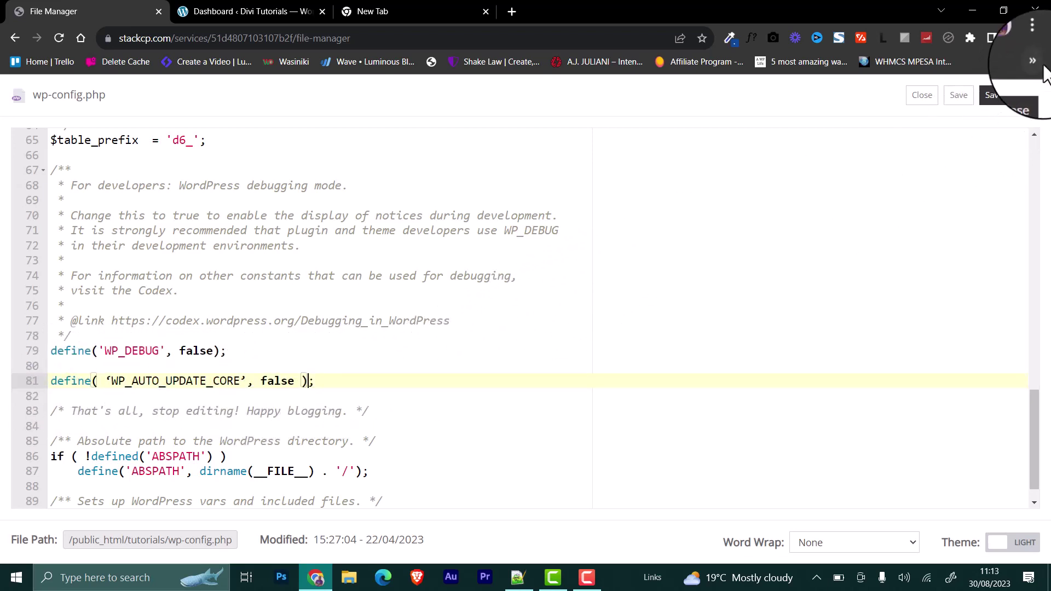
click(1007, 101)
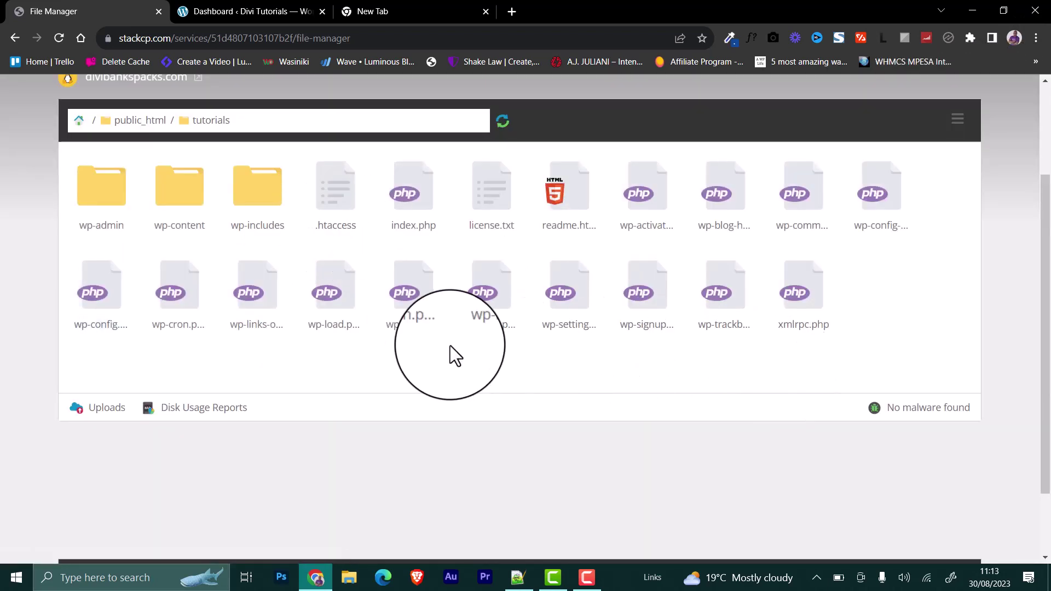
Return to the WordPress Dashboard tab and reload the page
scroll(450, 346, up, 3)
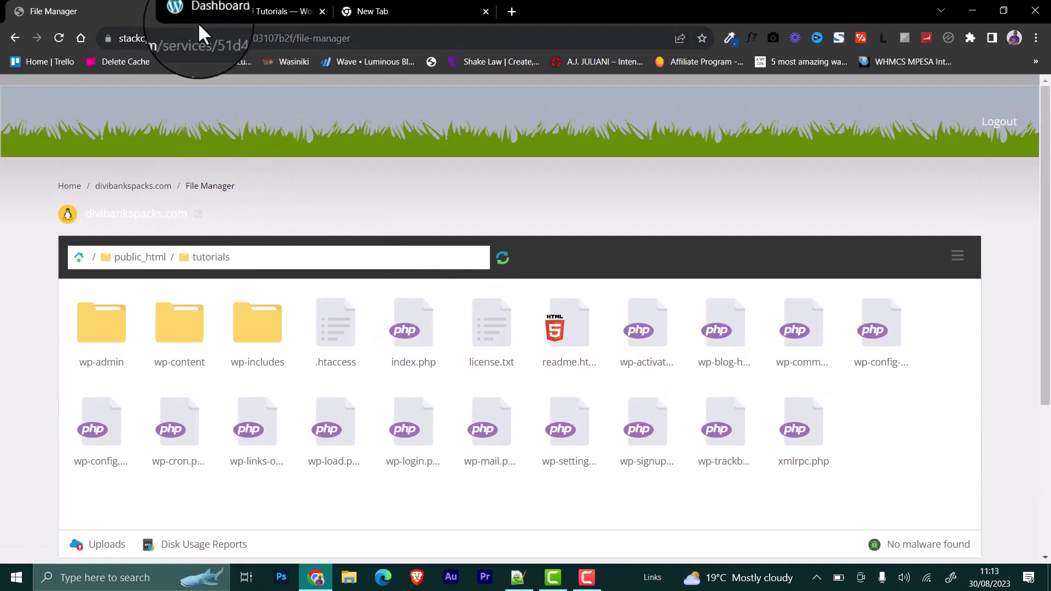
click(211, 8)
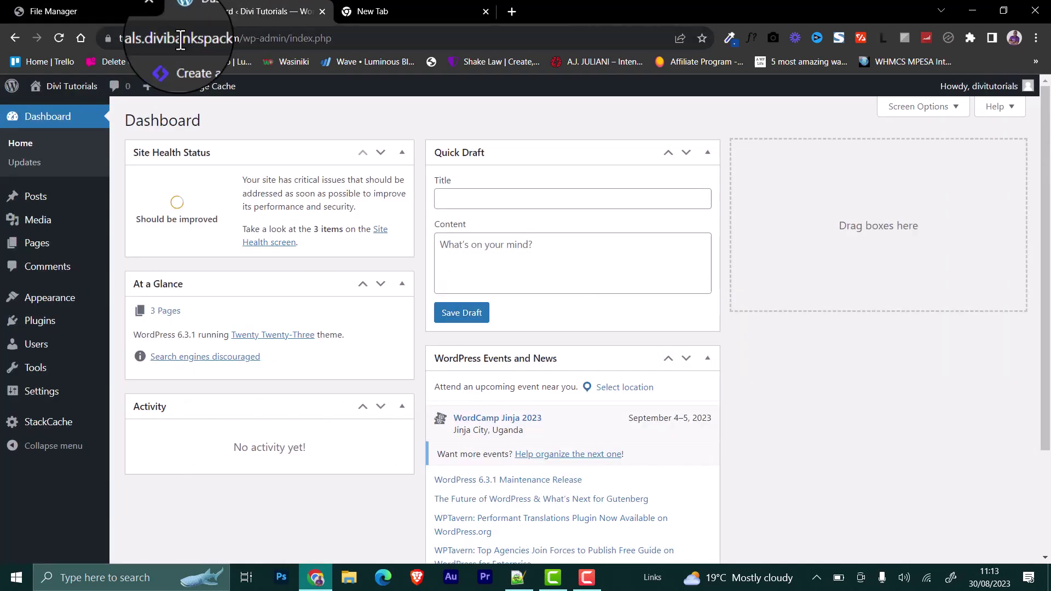
click(59, 39)
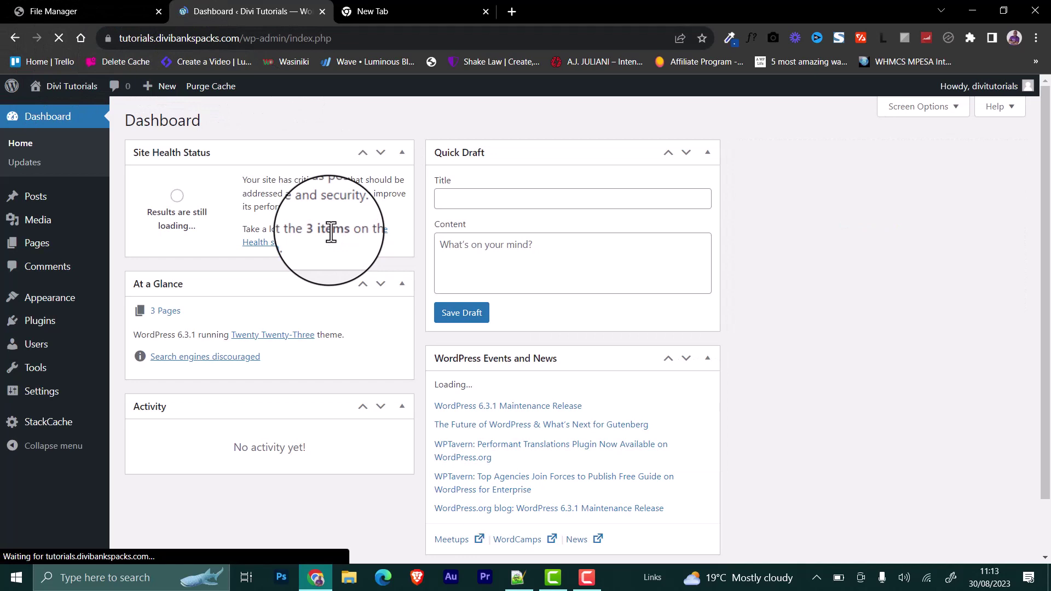